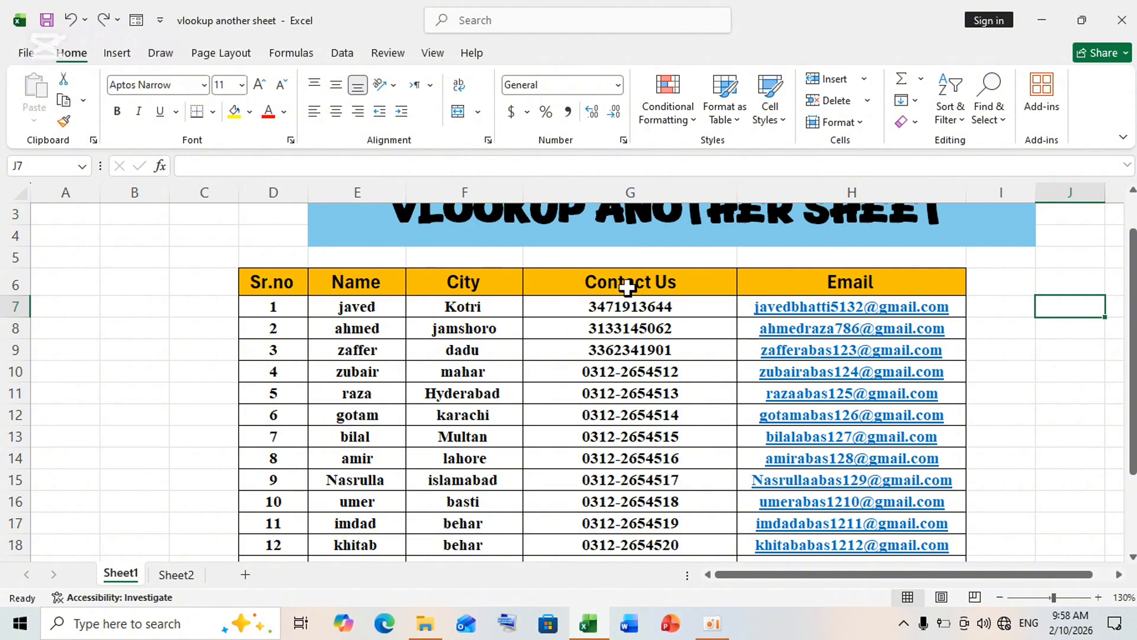
pyautogui.click(950, 107)
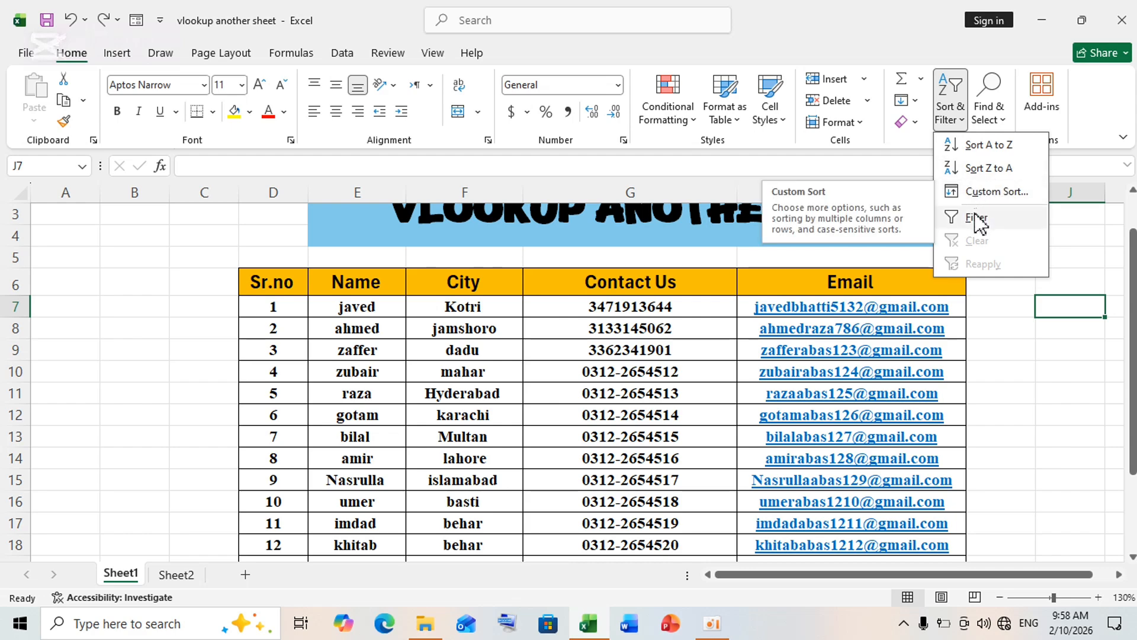
pyautogui.click(900, 207)
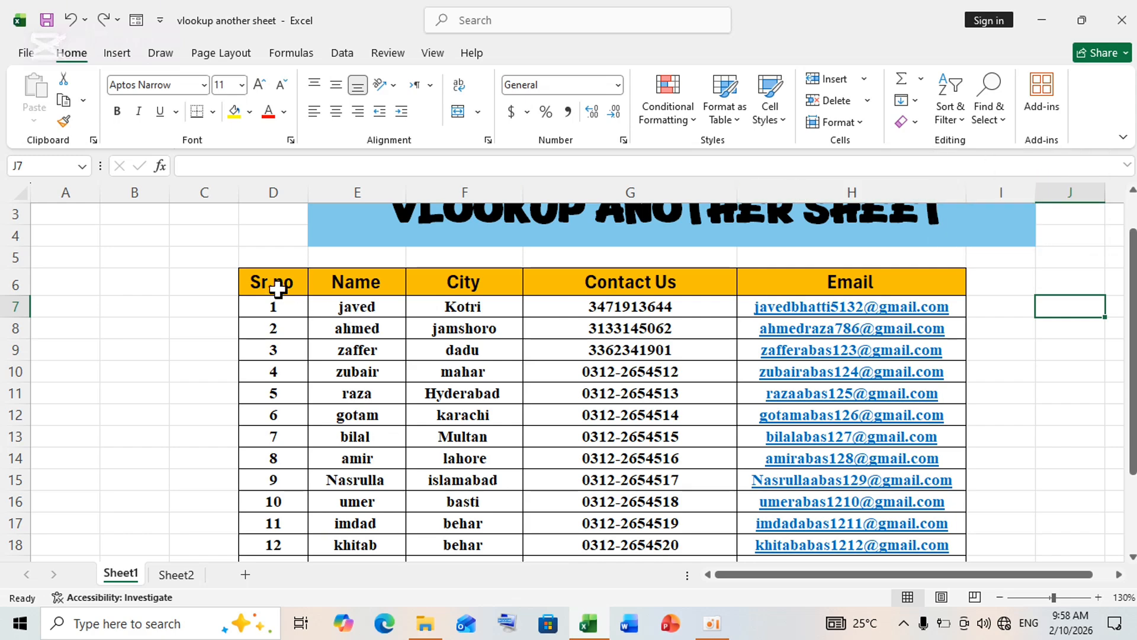
pyautogui.moveTo(274, 282); pyautogui.dragTo(835, 546)
pyautogui.click(1060, 480)
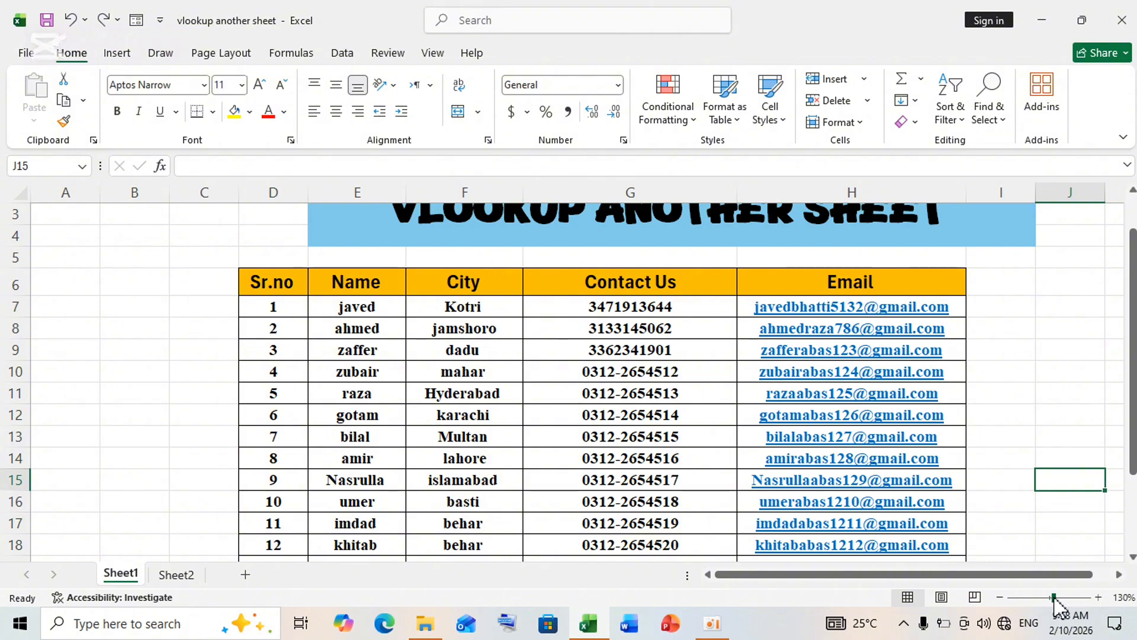
# Select the whole contact table from Sr.no through Email, down to row 21, and sort it smallest to largest
pyautogui.moveTo(1054, 597); pyautogui.dragTo(1059, 599)
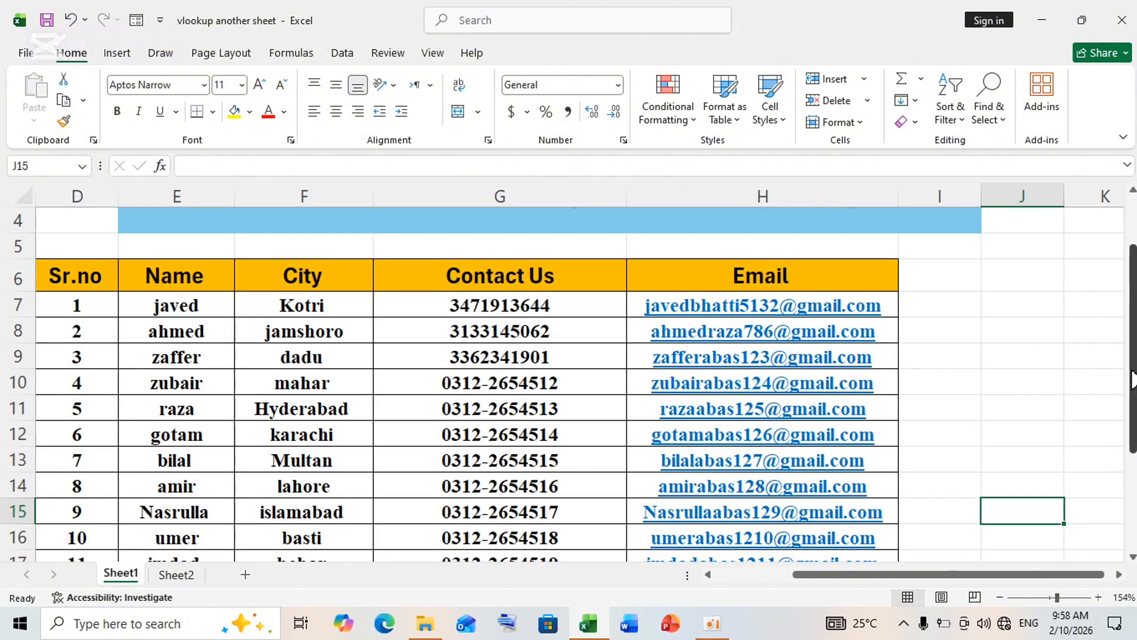
pyautogui.moveTo(1131, 394); pyautogui.dragTo(1132, 417)
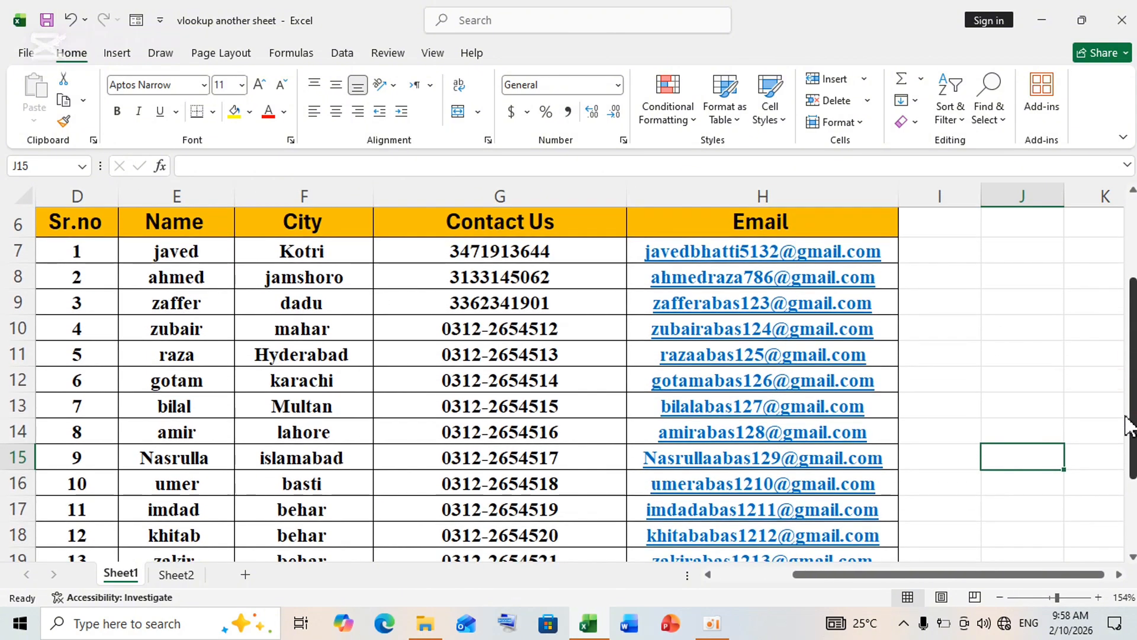
pyautogui.doubleClick(62, 225)
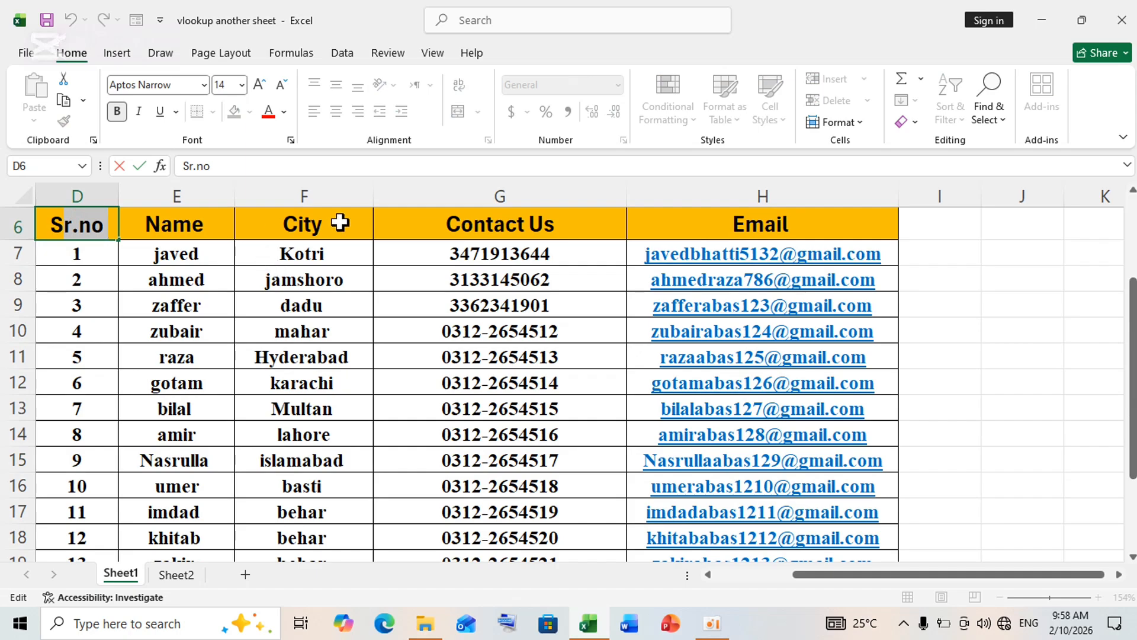
pyautogui.click(371, 218)
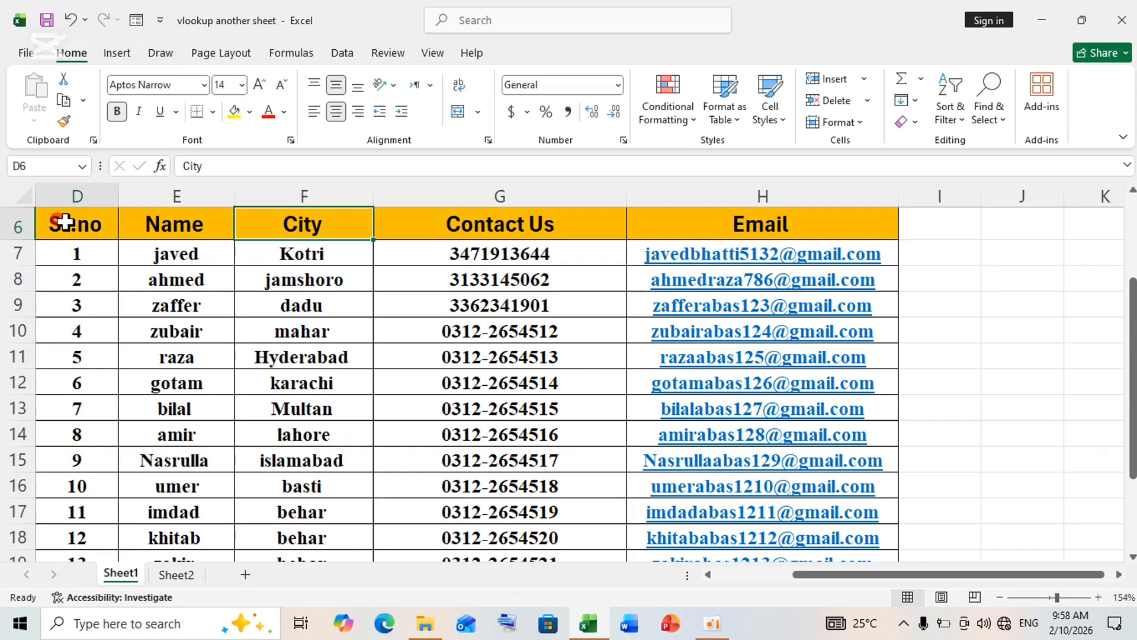
pyautogui.moveTo(58, 220); pyautogui.dragTo(806, 536)
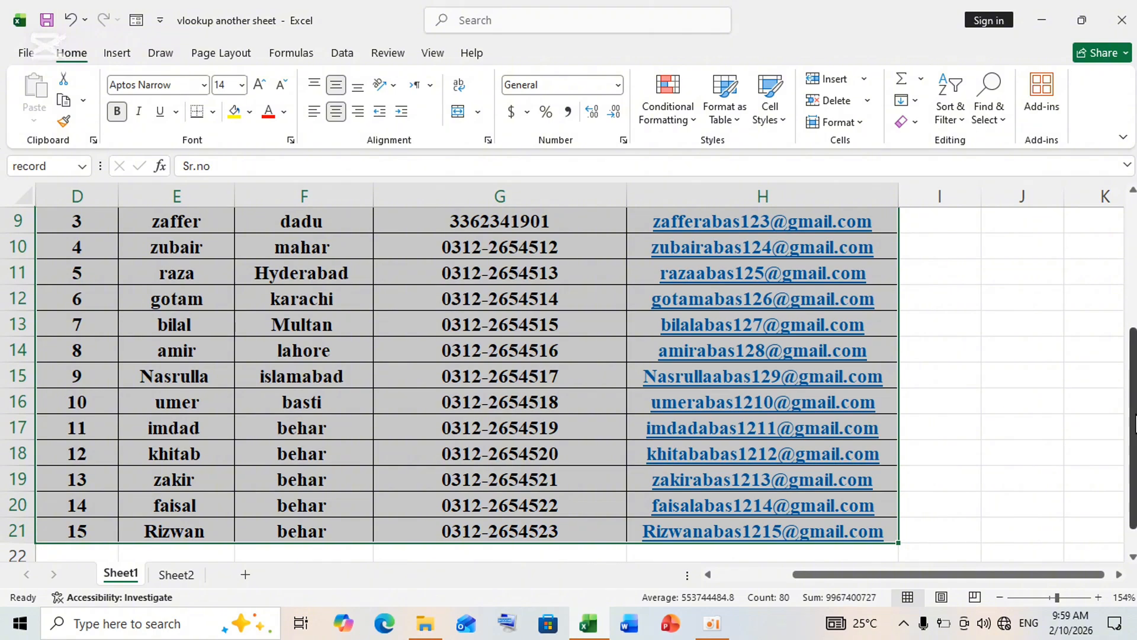
pyautogui.moveTo(1131, 421); pyautogui.dragTo(1130, 305)
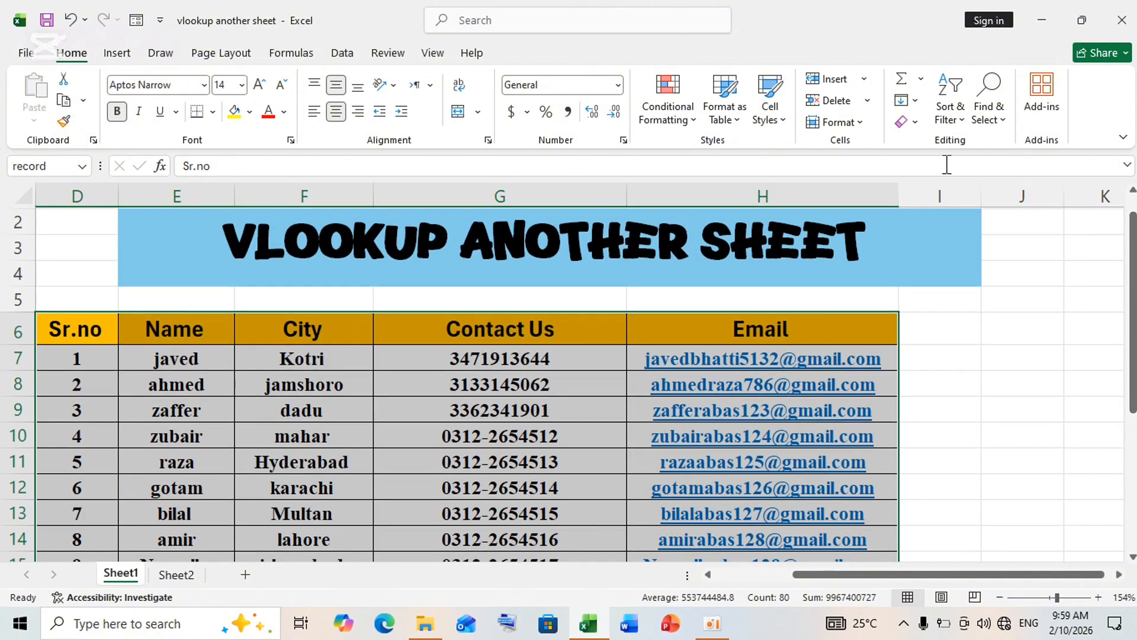
pyautogui.click(949, 113)
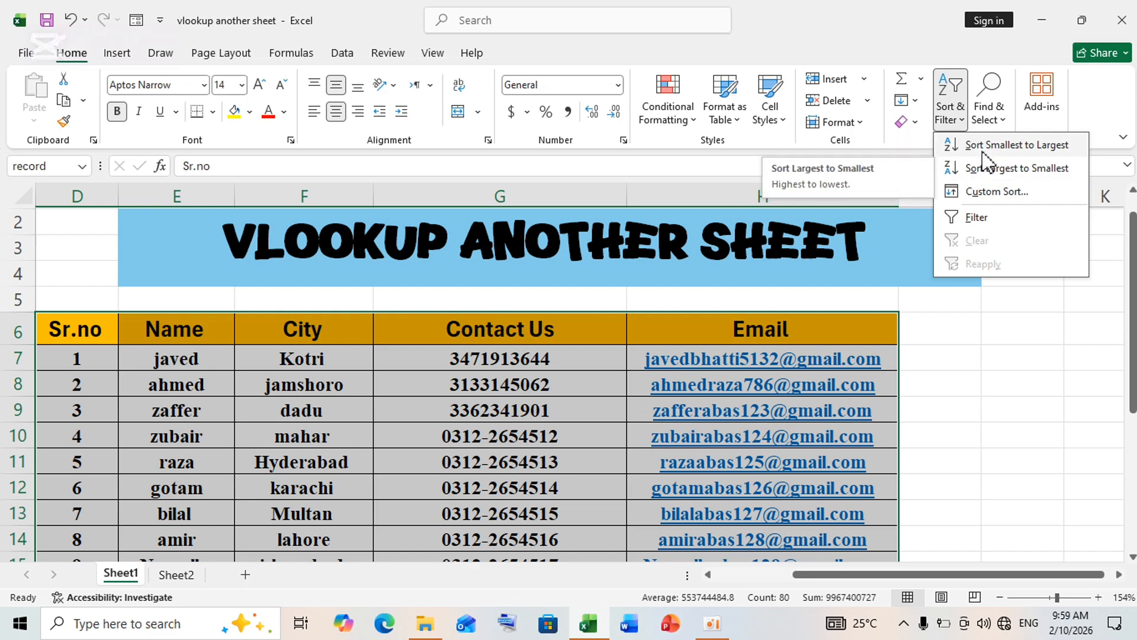
pyautogui.click(1018, 146)
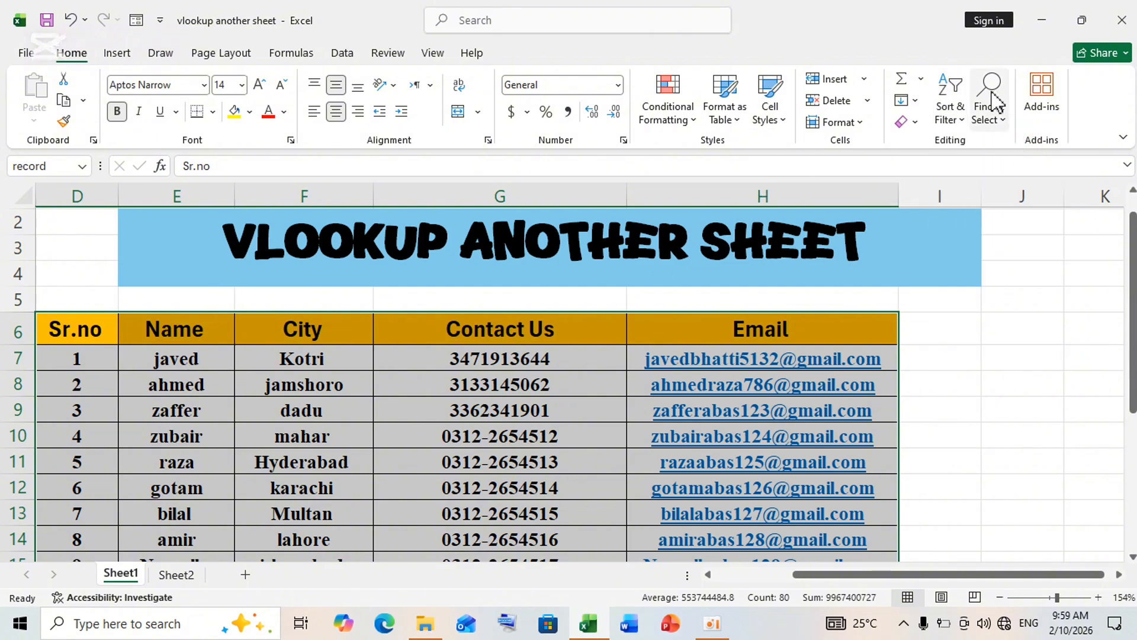
# Sort the selected table by Sr.no from largest to smallest, and return it to smallest to largest
pyautogui.click(948, 109)
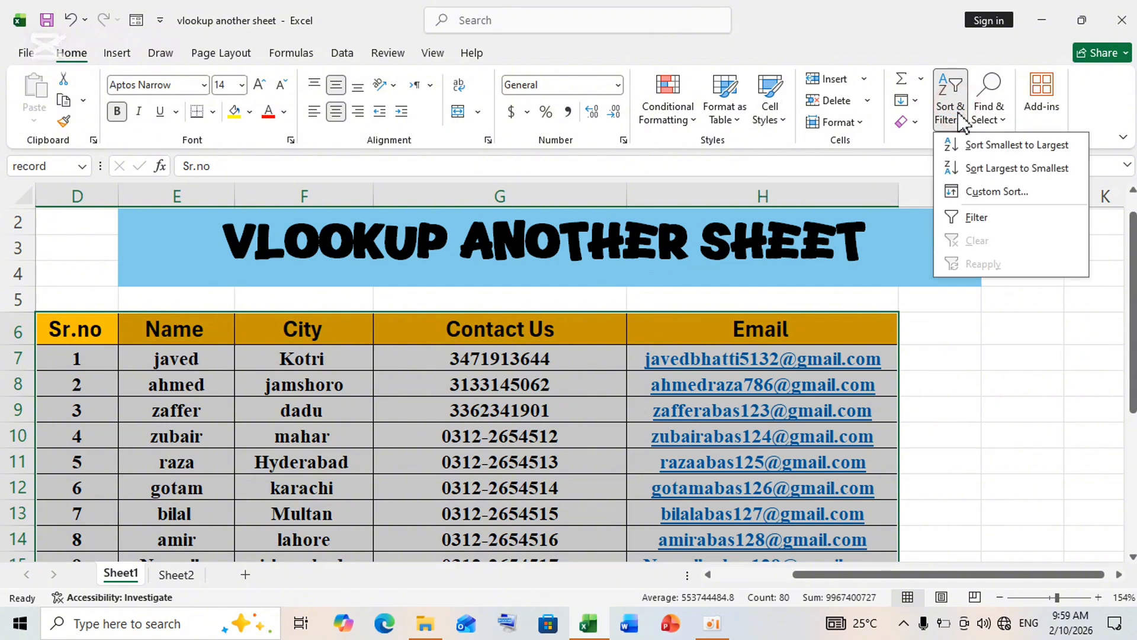
pyautogui.click(978, 170)
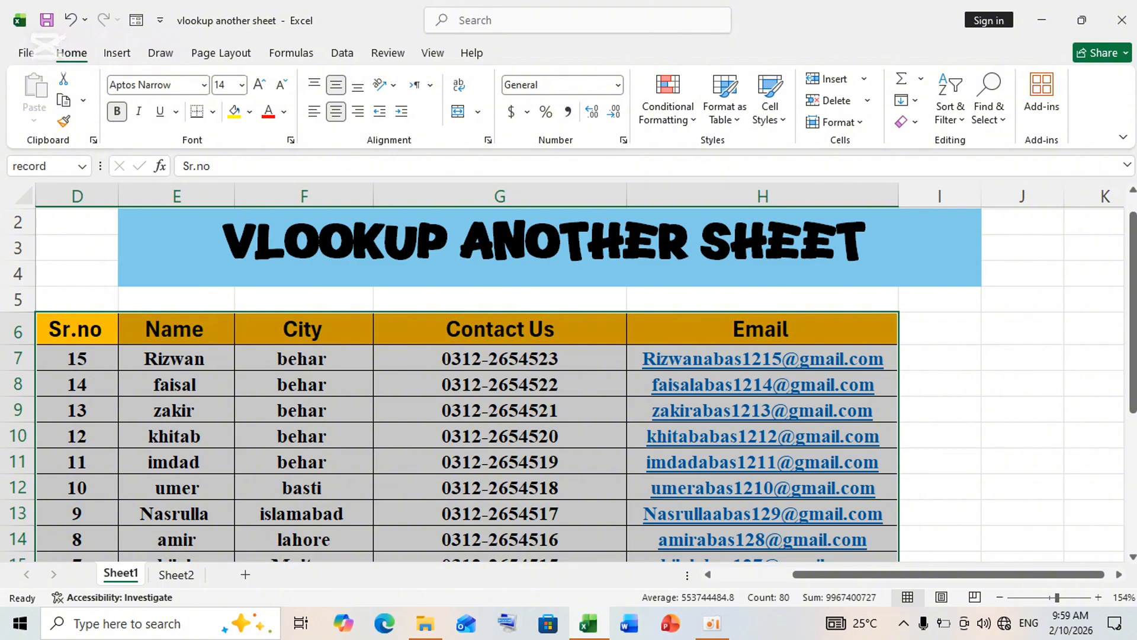
pyautogui.click(941, 115)
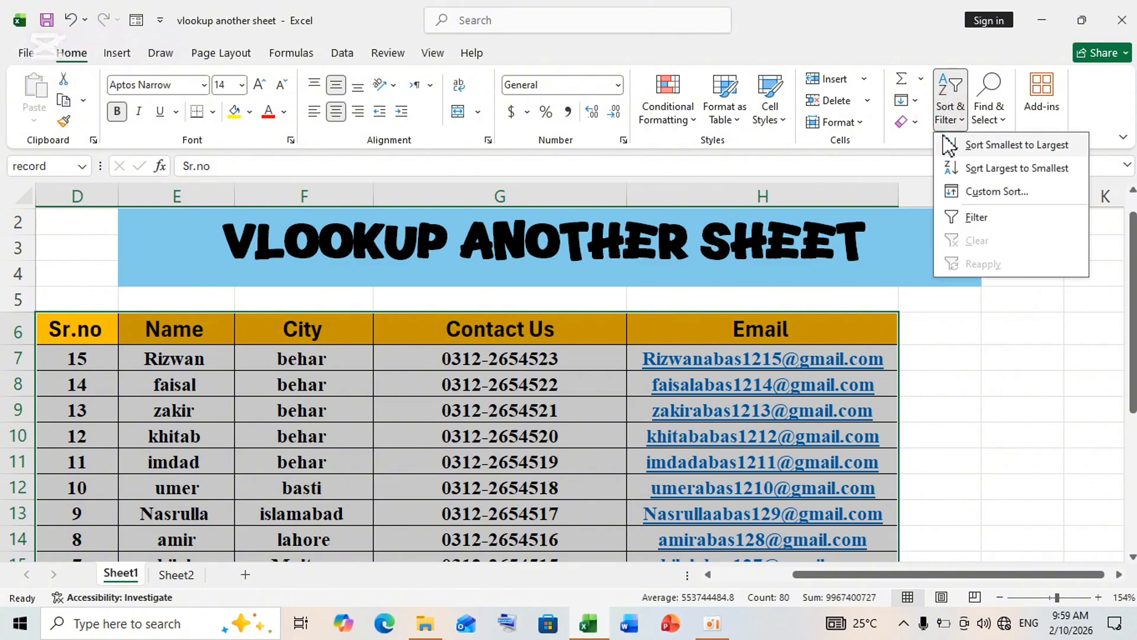
pyautogui.click(949, 142)
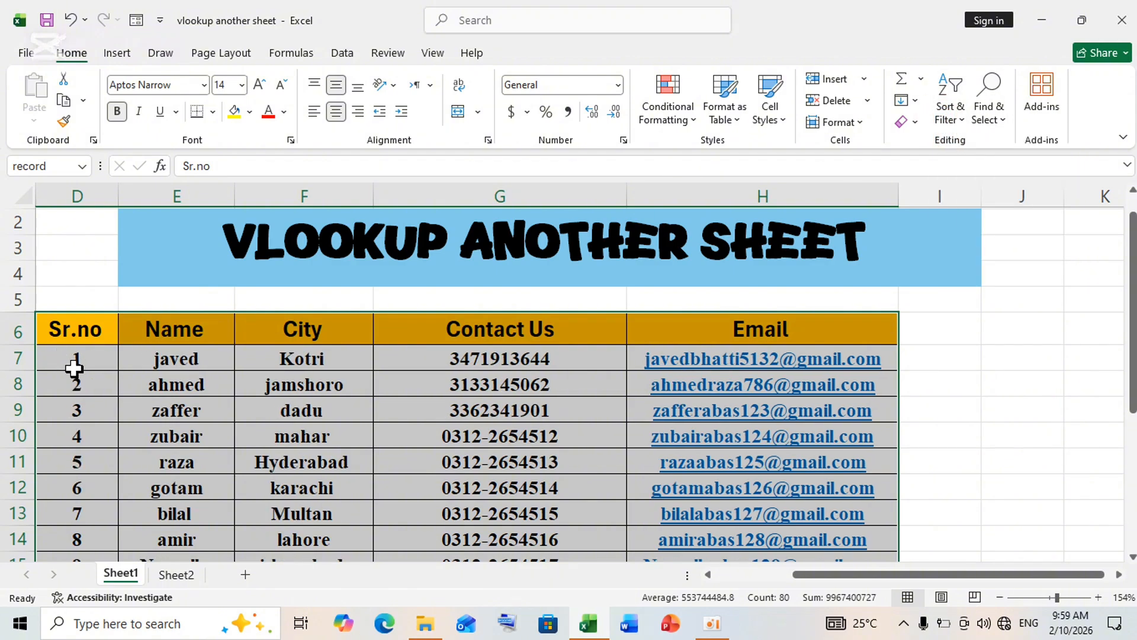
# Turn on filtering for the header row of the selected contact table
pyautogui.click(955, 114)
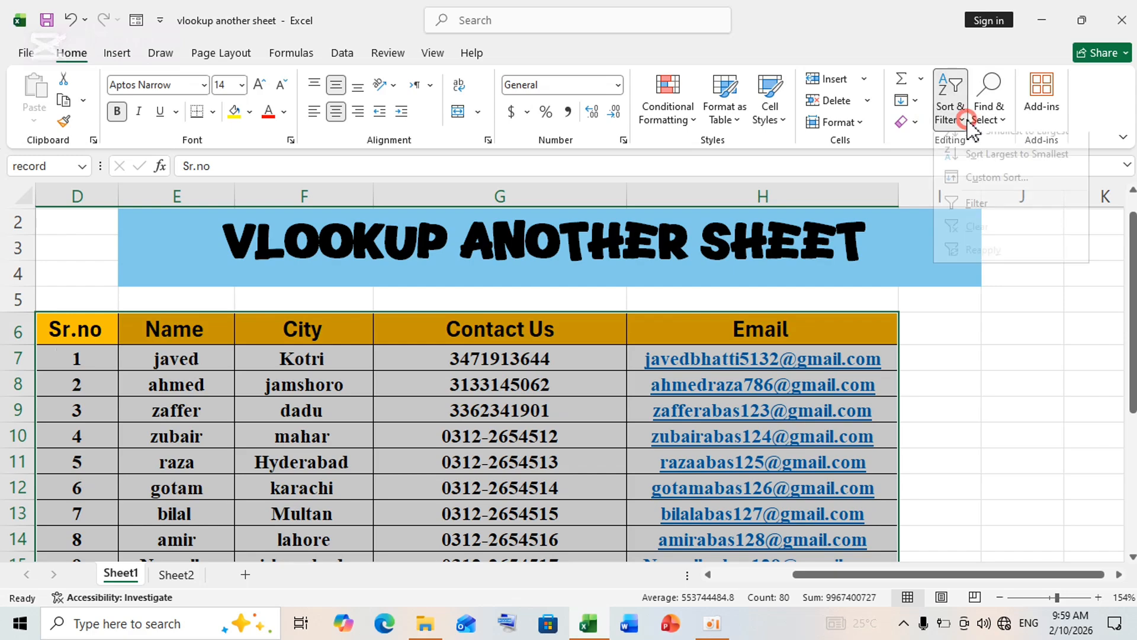
pyautogui.click(966, 217)
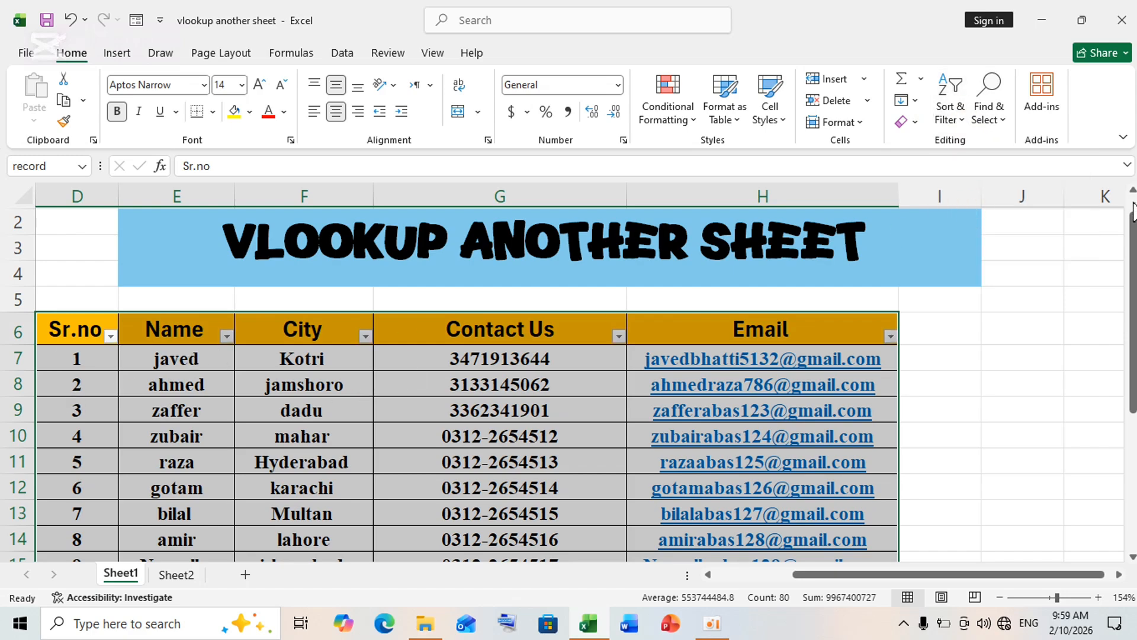
# Use the Sr.no column's filter options to sort largest to smallest, and restore the smallest to largest order
pyautogui.moveTo(1132, 213); pyautogui.dragTo(1117, 310)
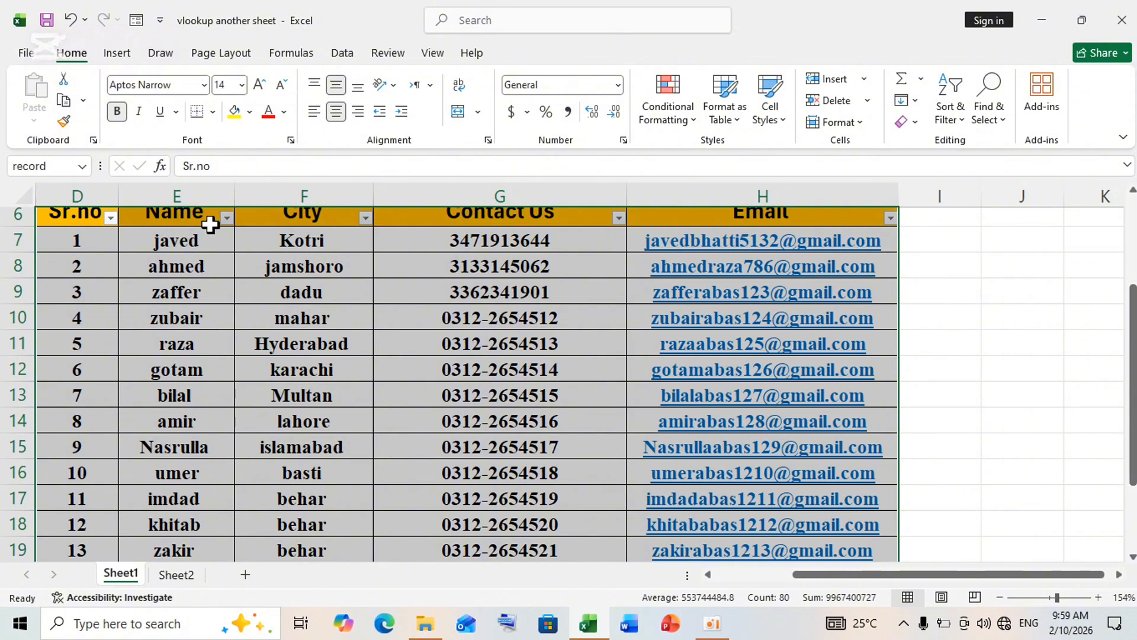
pyautogui.click(110, 219)
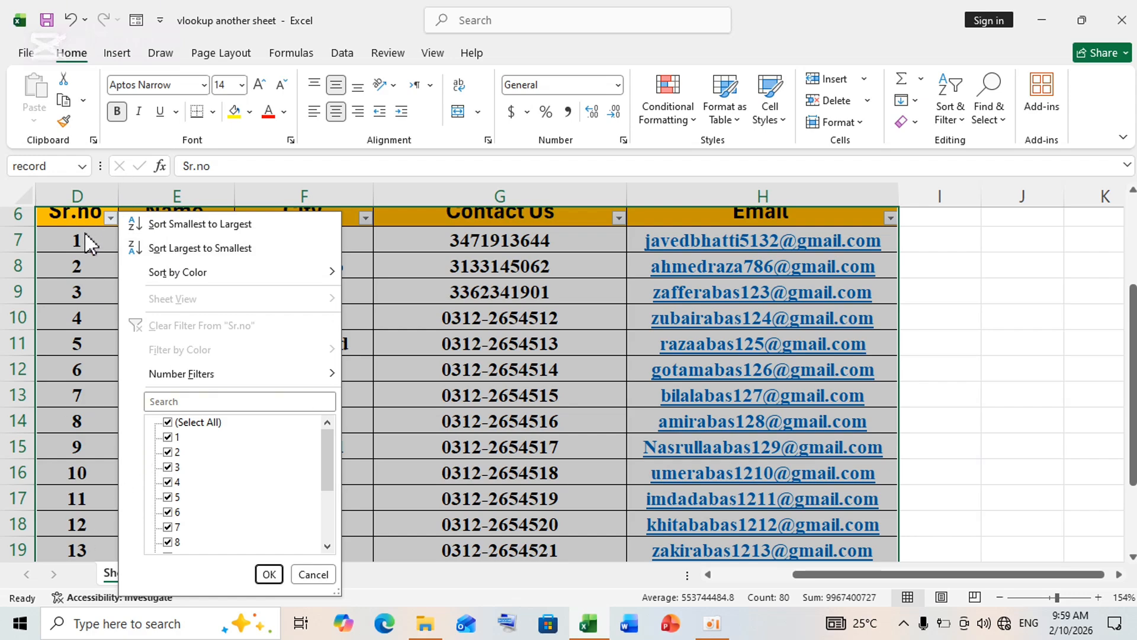
pyautogui.click(184, 255)
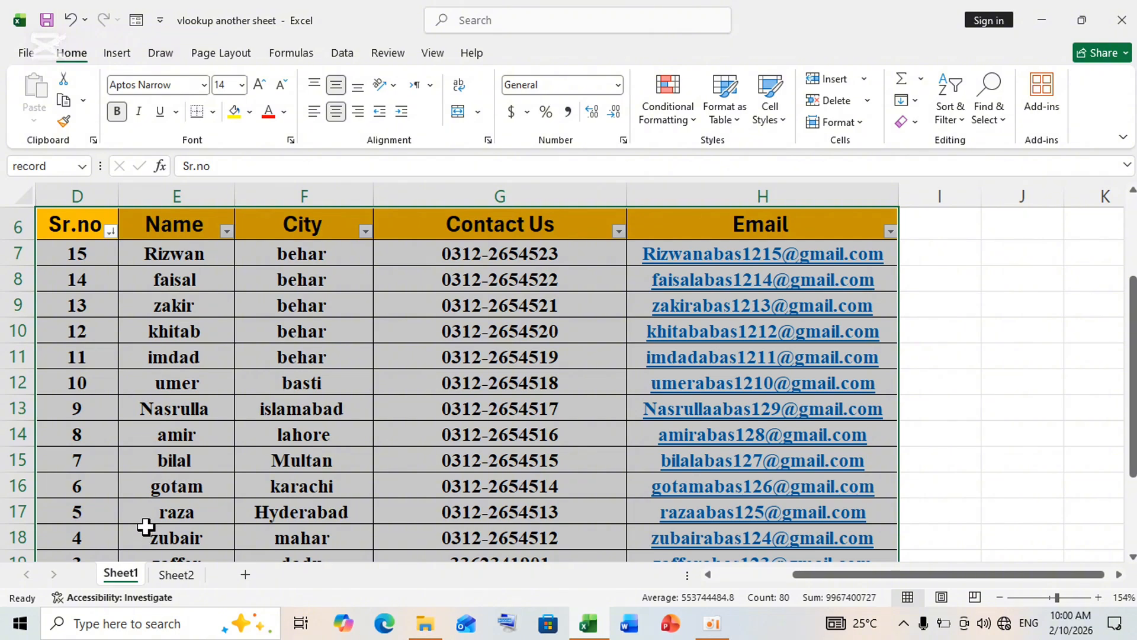
pyautogui.click(110, 231)
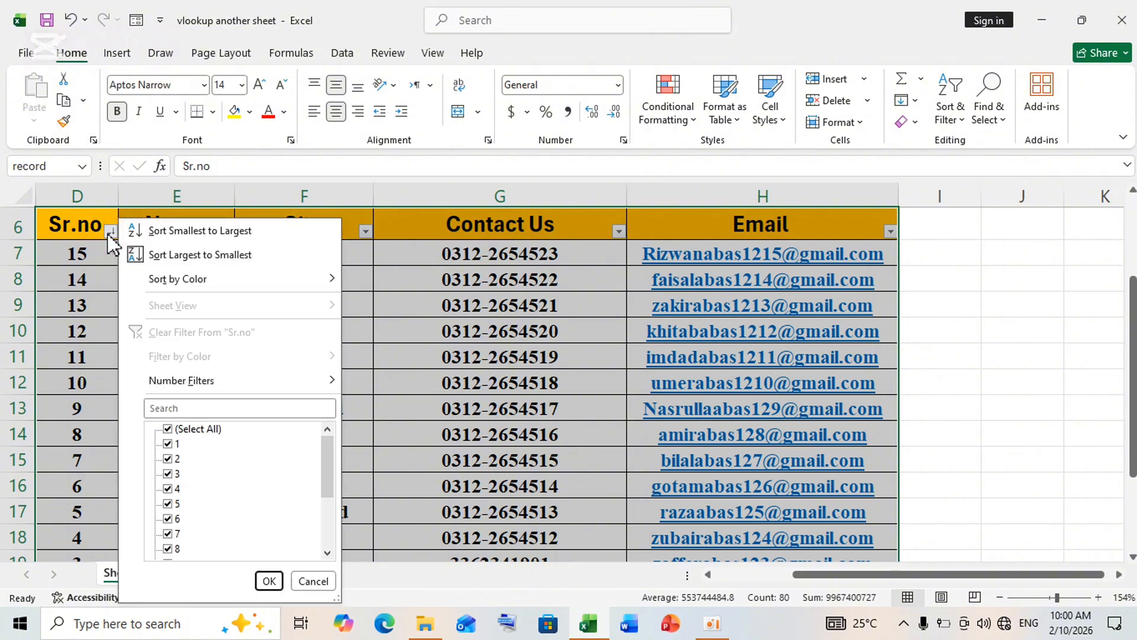
pyautogui.click(166, 232)
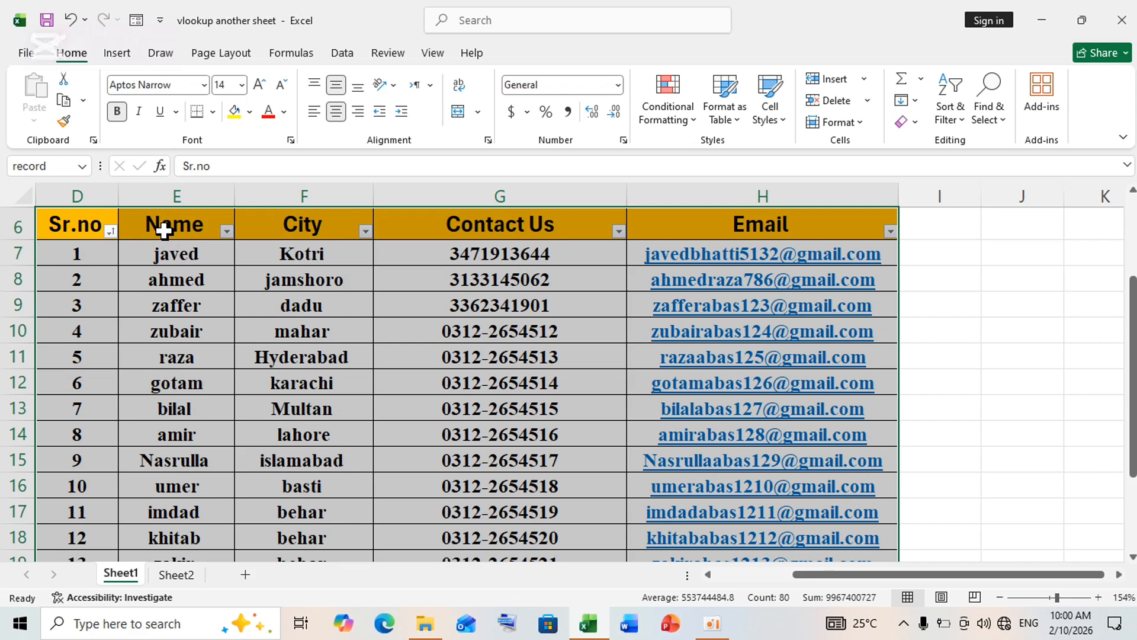
# Filter the Name column to exclude the first listed name, and clear the filter from that column
pyautogui.click(227, 232)
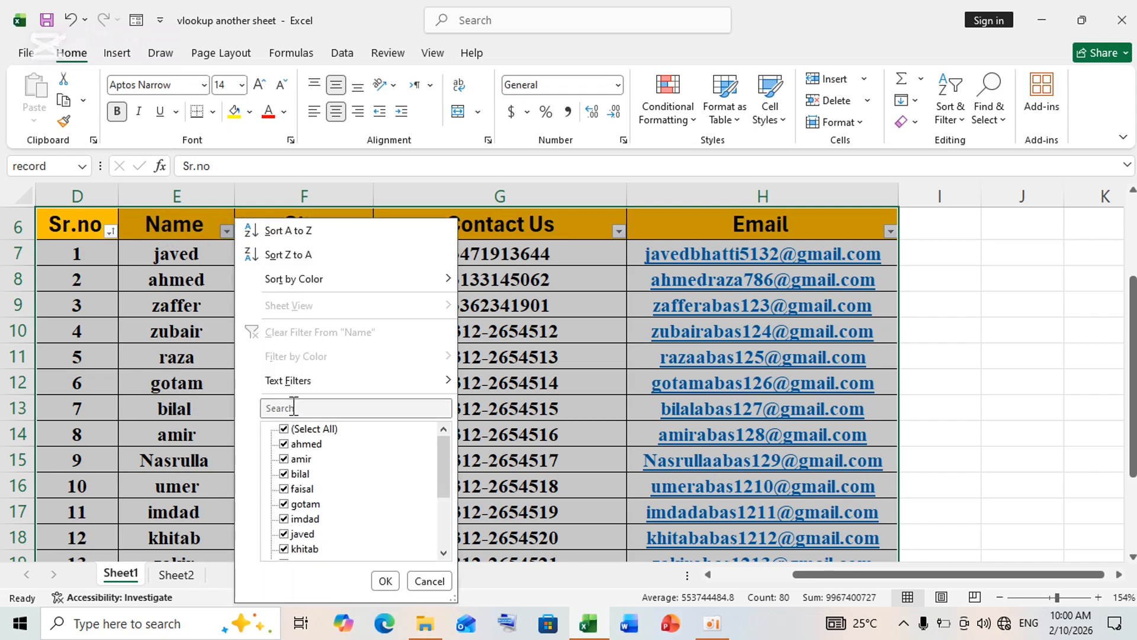
pyautogui.click(298, 449)
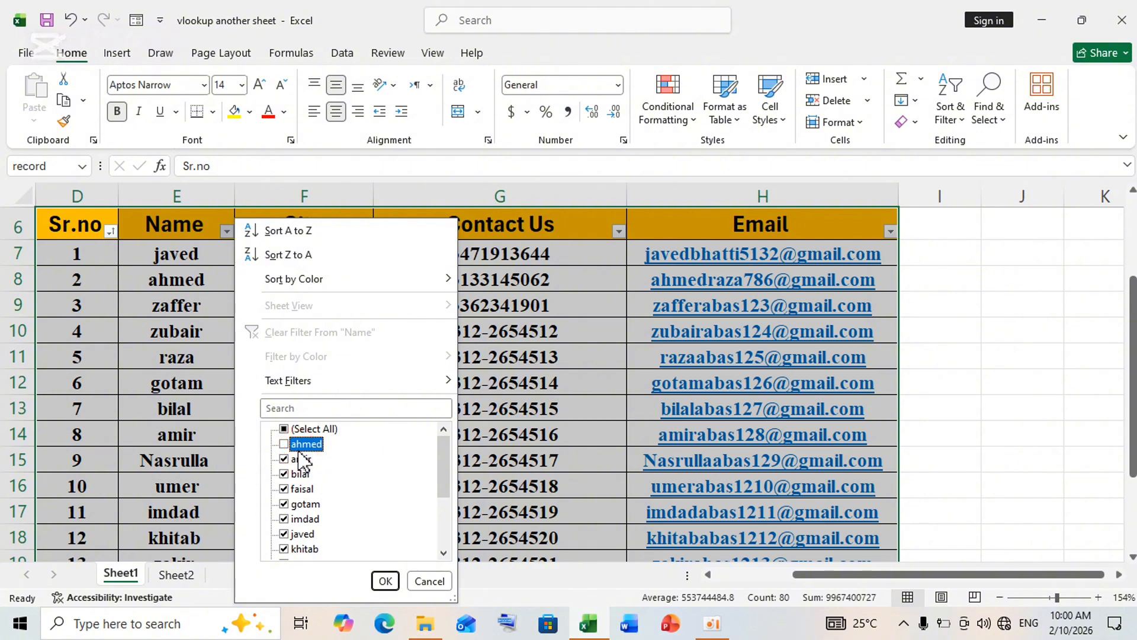
pyautogui.click(385, 581)
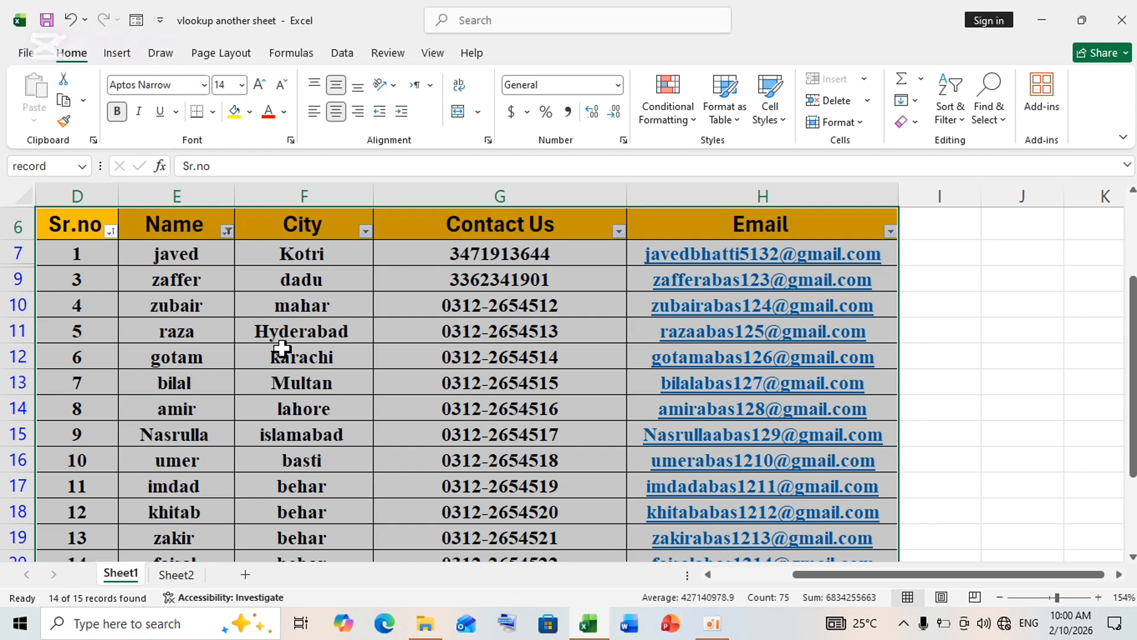
pyautogui.click(226, 231)
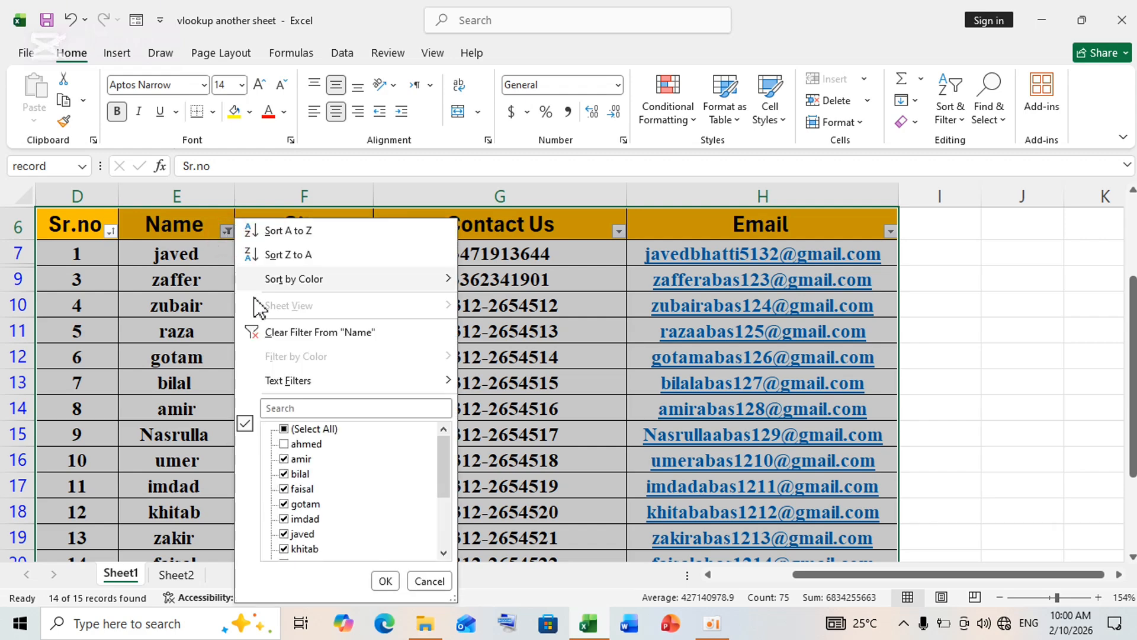
pyautogui.click(320, 333)
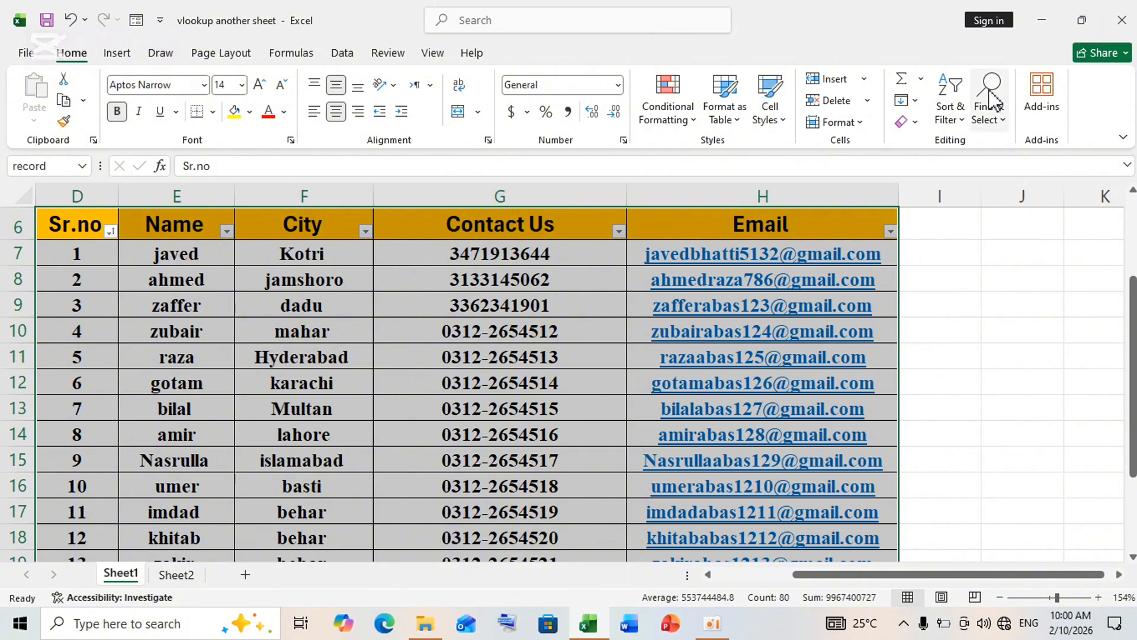
# Set up a custom sort with an added second level and choose Name as the primary sort column
pyautogui.click(961, 121)
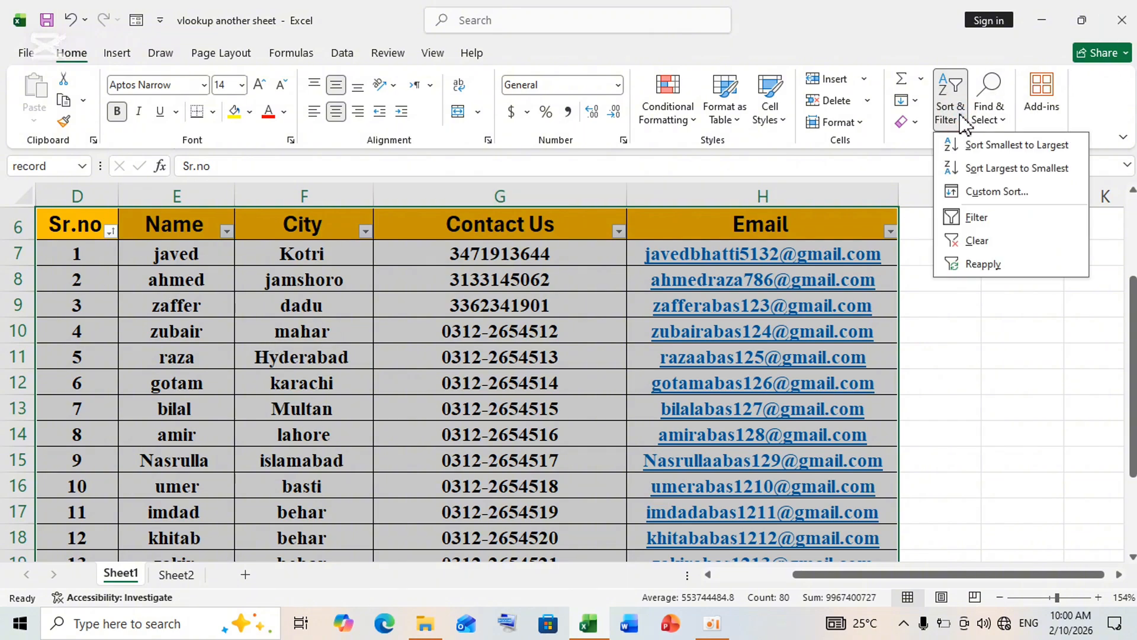
pyautogui.click(970, 192)
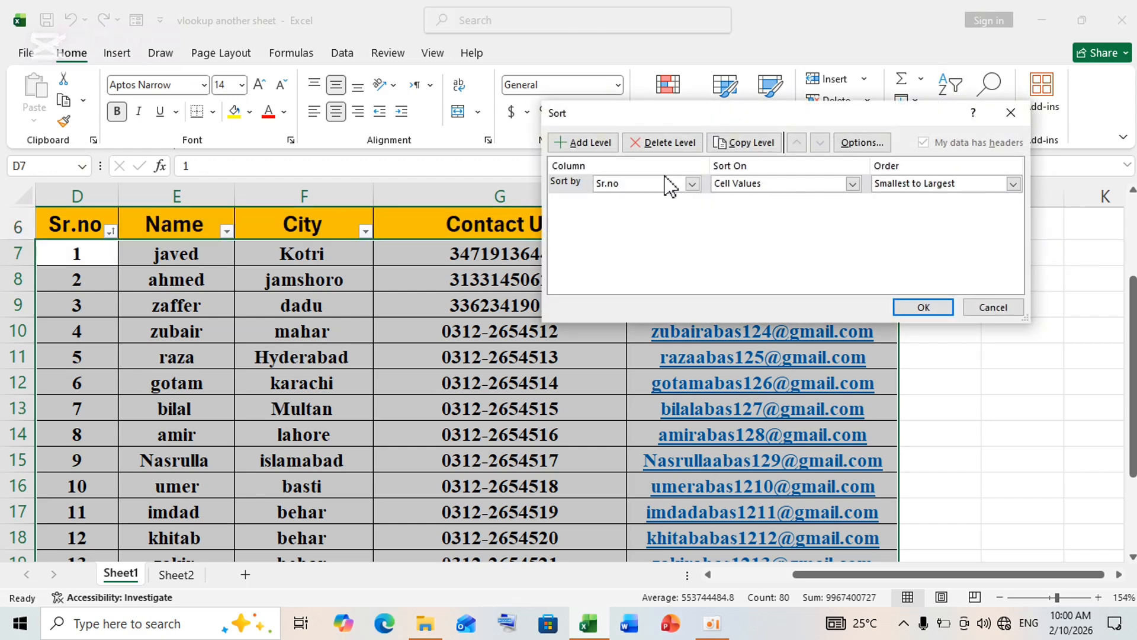
pyautogui.click(589, 143)
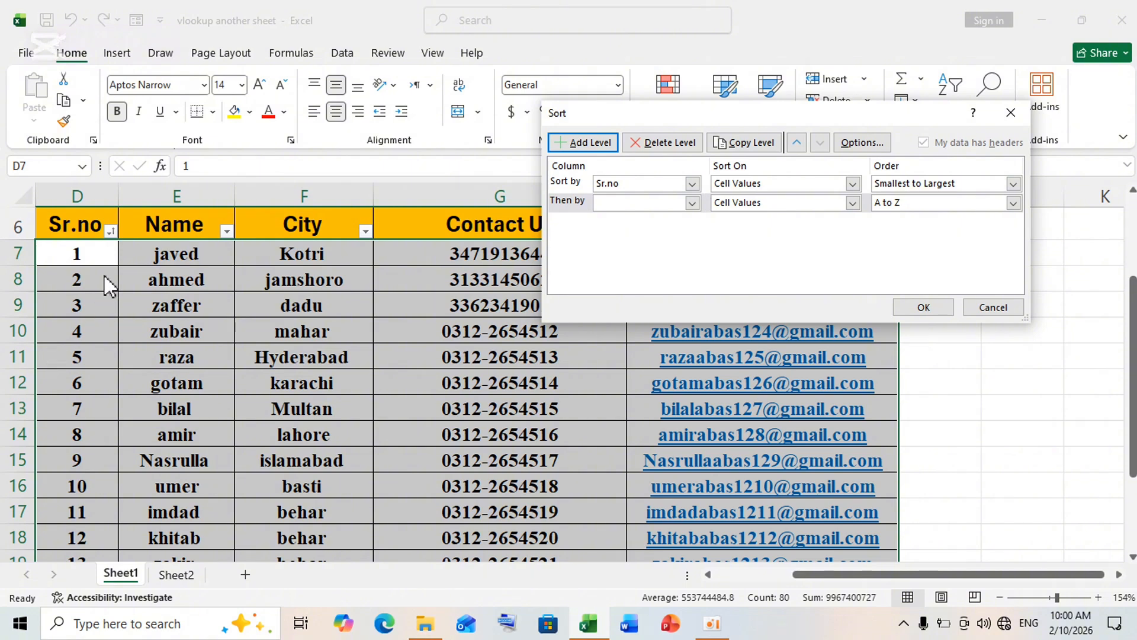
pyautogui.click(692, 183)
pyautogui.click(651, 210)
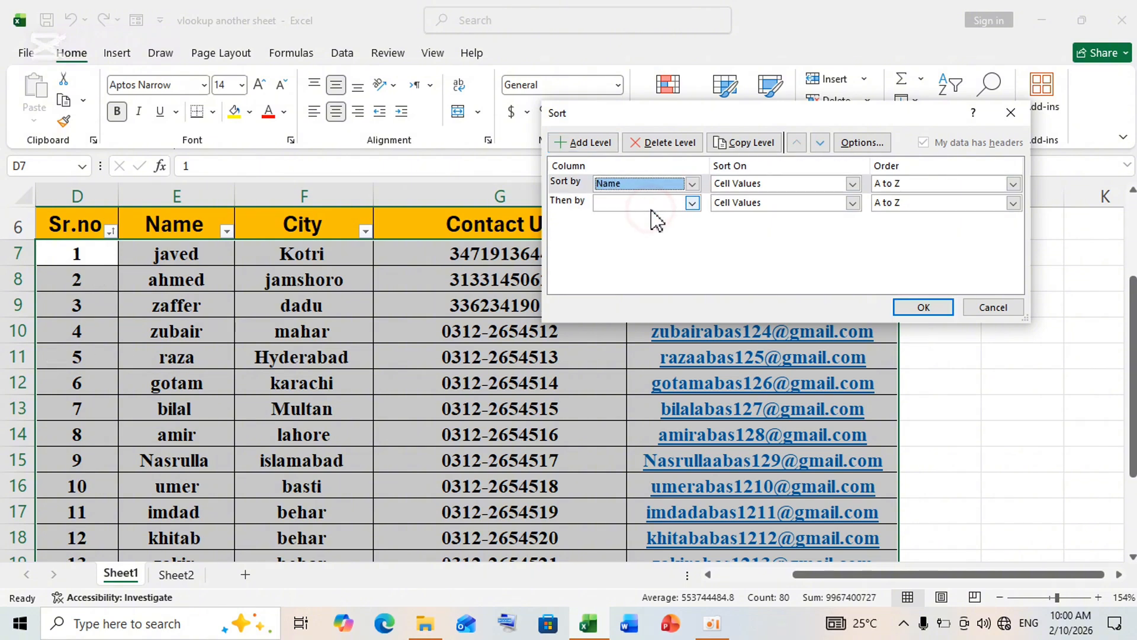
# Set the Name level to sort on Cell Color, with No Cell Color on top, and try to apply the custom sort
pyautogui.click(852, 183)
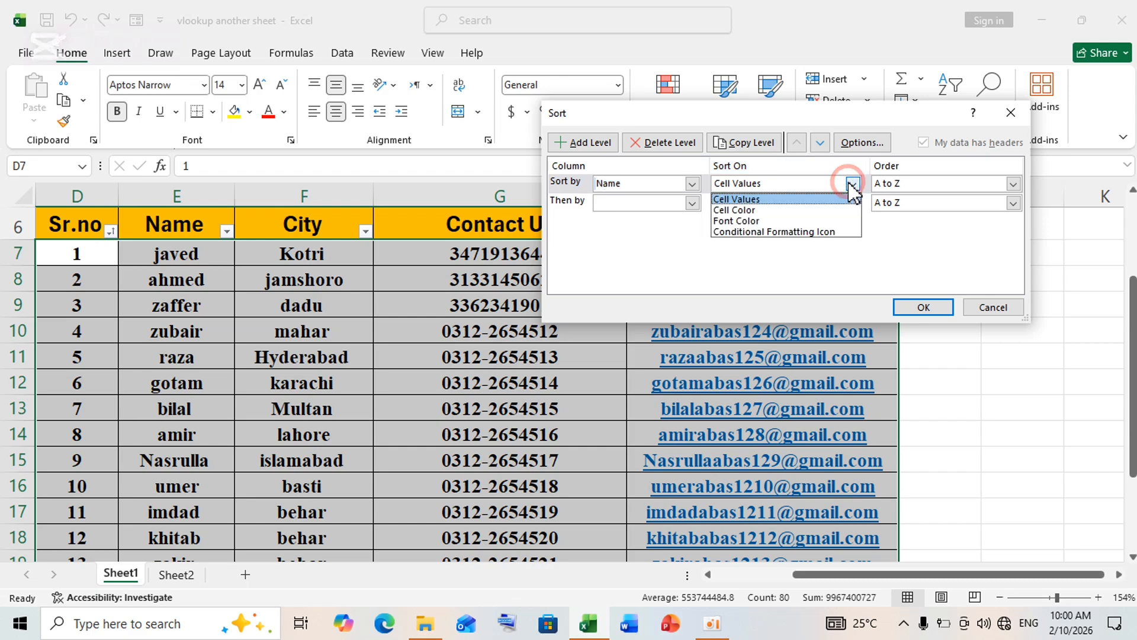
pyautogui.click(734, 210)
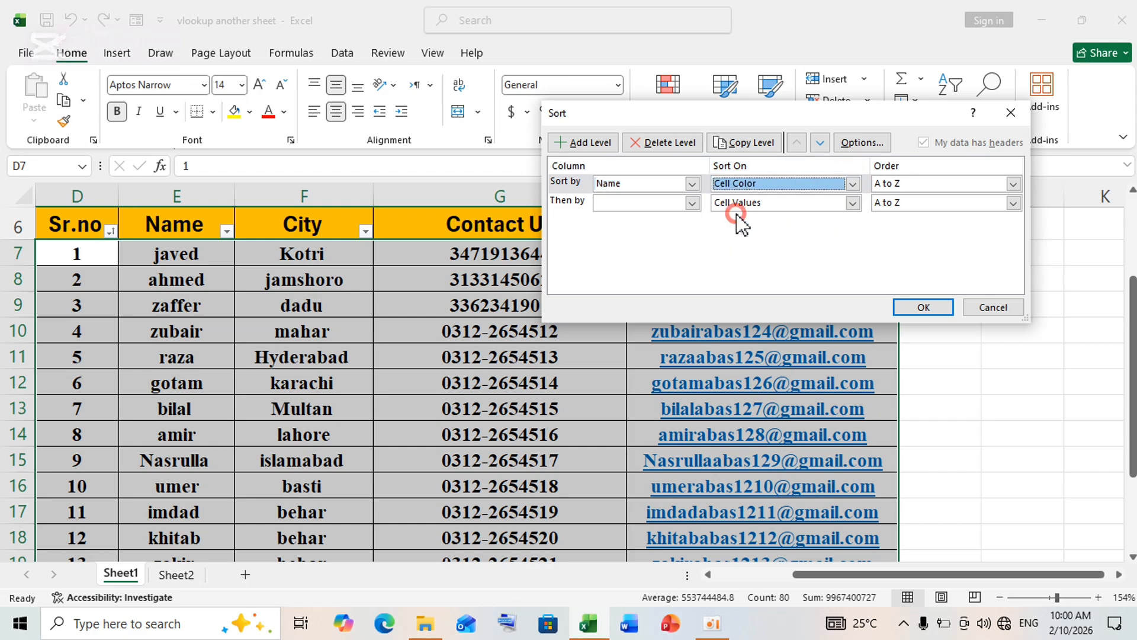
pyautogui.click(915, 308)
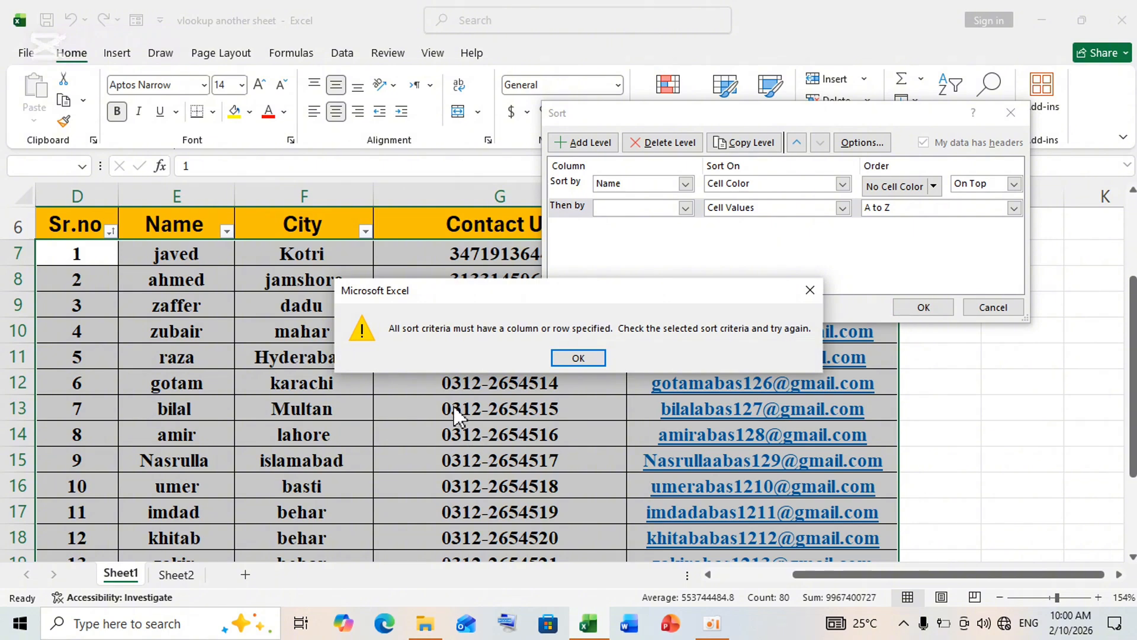
pyautogui.click(578, 358)
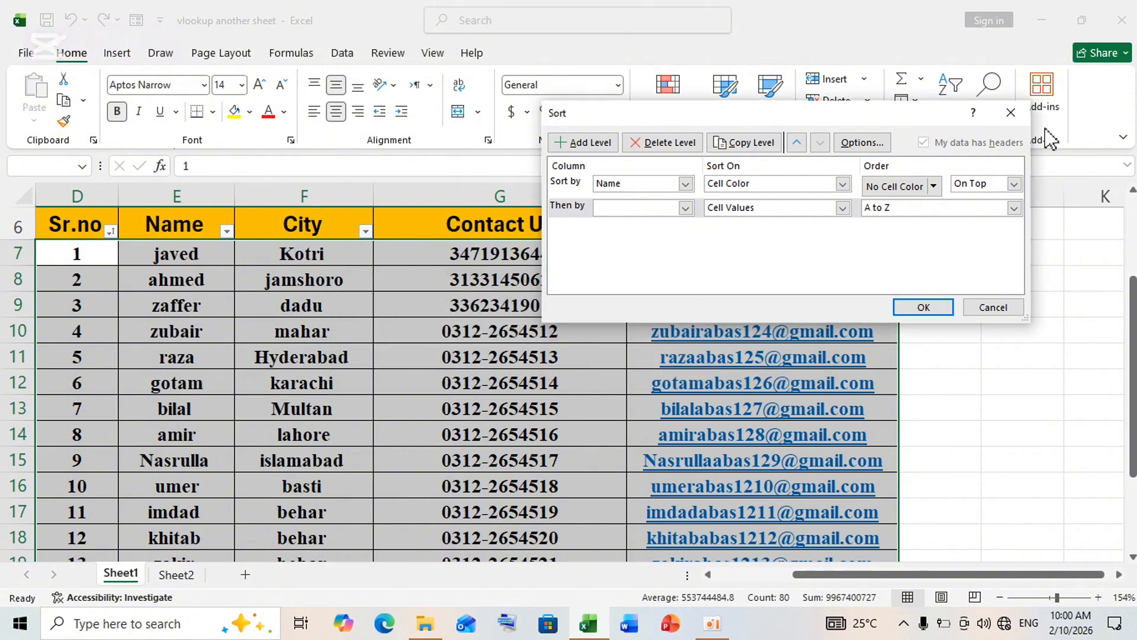
# Discard the custom sort setup and reapply the table's existing sort and filter
pyautogui.click(1010, 112)
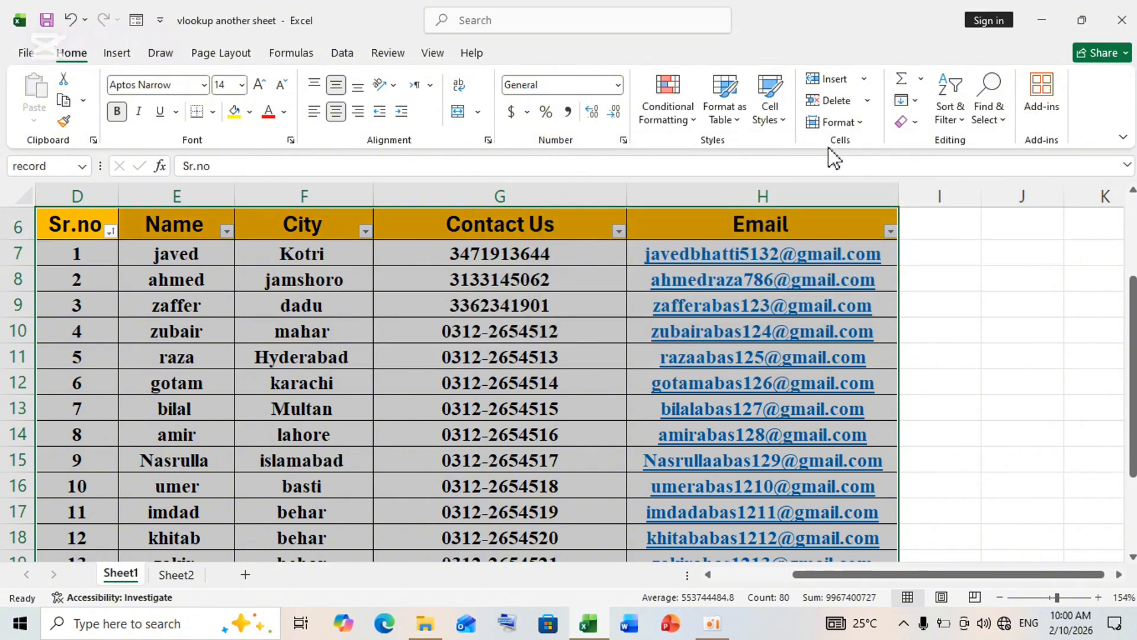
pyautogui.click(950, 115)
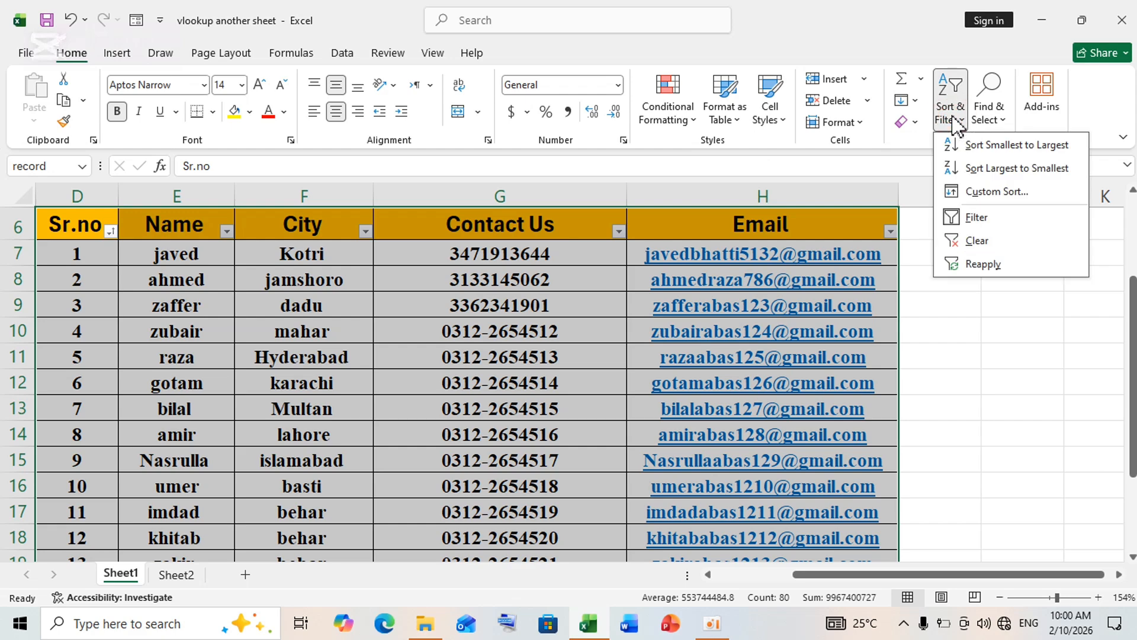
pyautogui.click(977, 264)
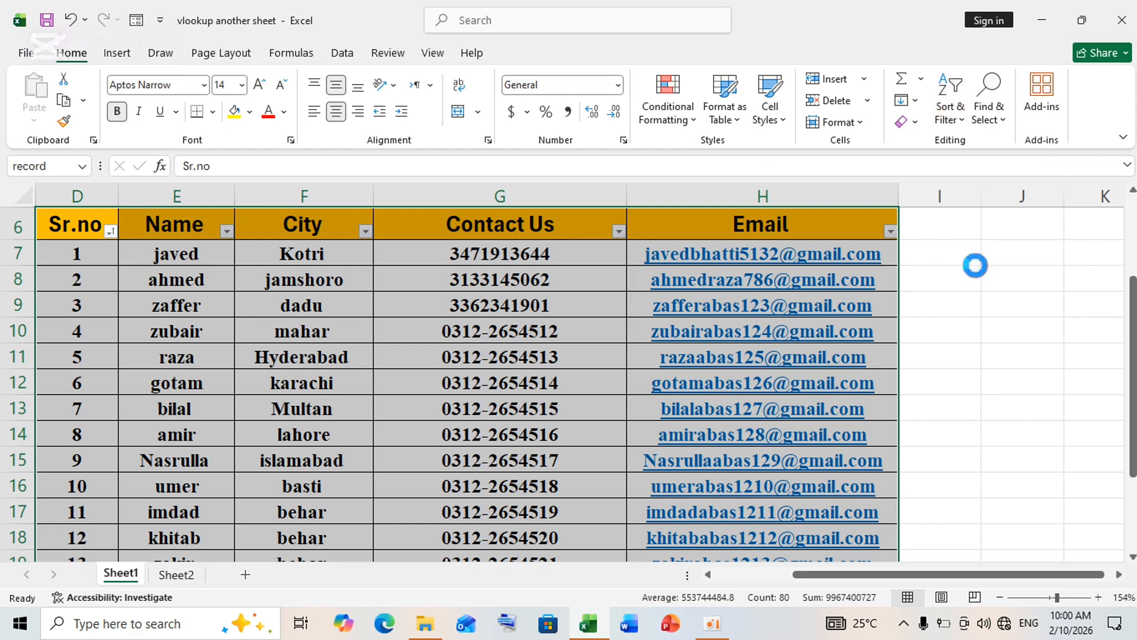
# Filter the Sr.no column to exclude the value 15
pyautogui.click(110, 230)
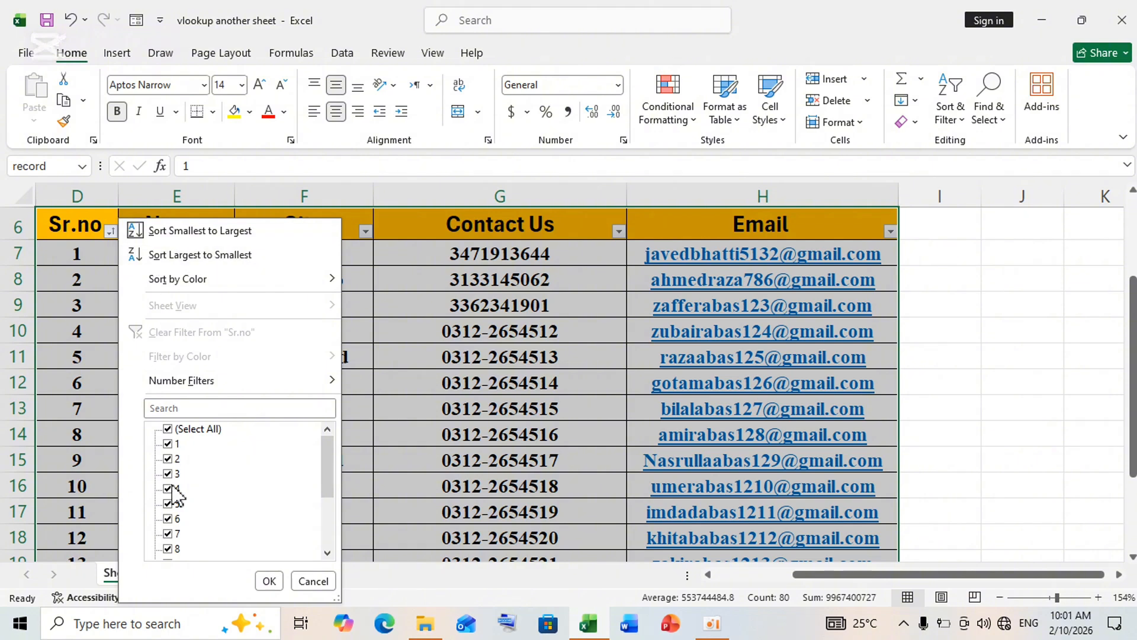
pyautogui.moveTo(326, 467); pyautogui.dragTo(329, 524)
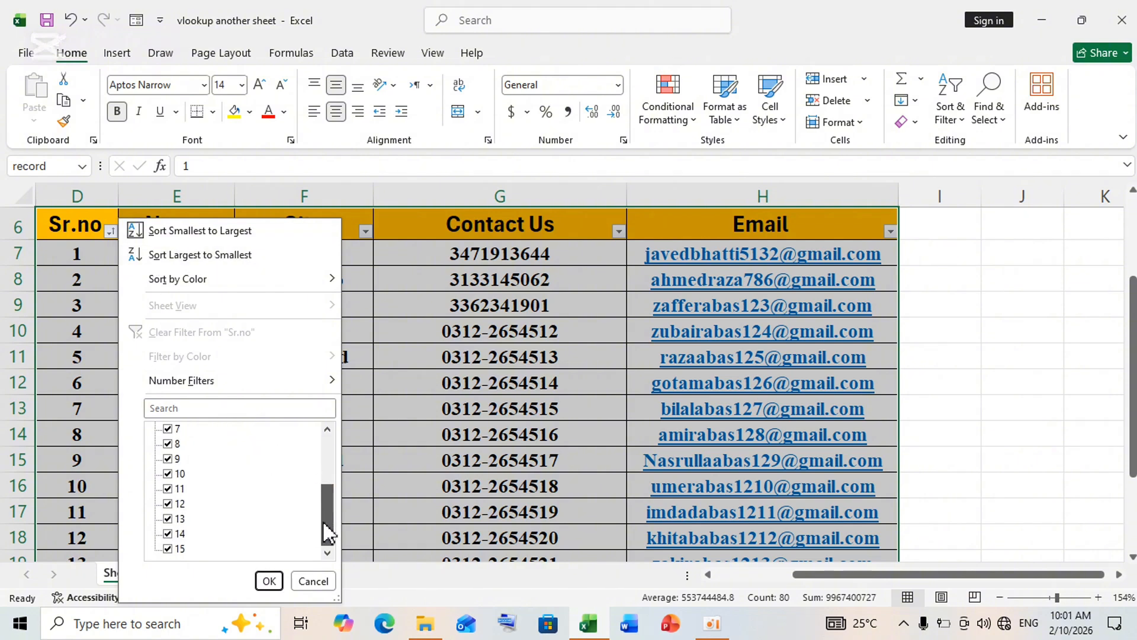
pyautogui.click(168, 549)
pyautogui.click(269, 581)
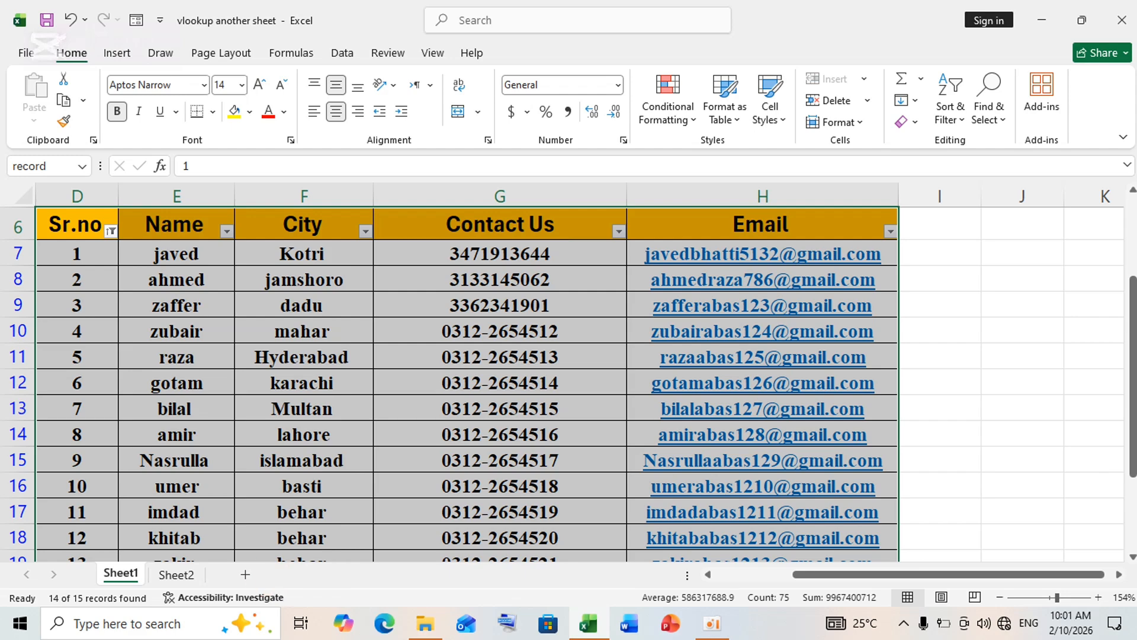
# Review the filtered rows down to the table's end and select the whole table from the Sr.no header to the last Email entry
pyautogui.moveTo(1130, 283); pyautogui.dragTo(1133, 392)
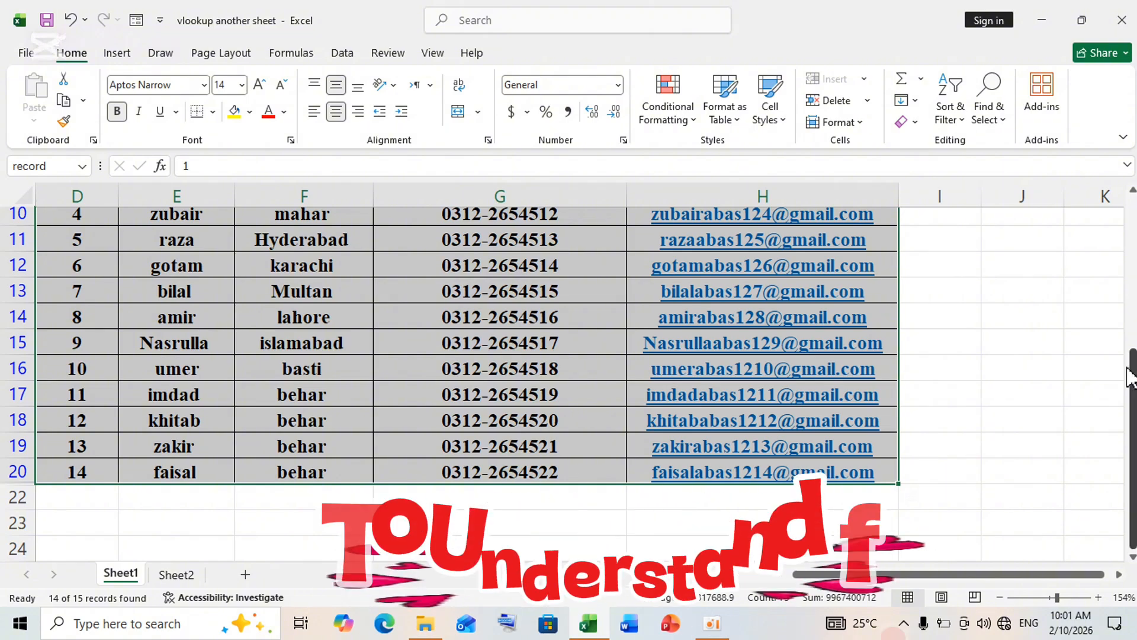
pyautogui.moveTo(1132, 371); pyautogui.dragTo(1127, 211)
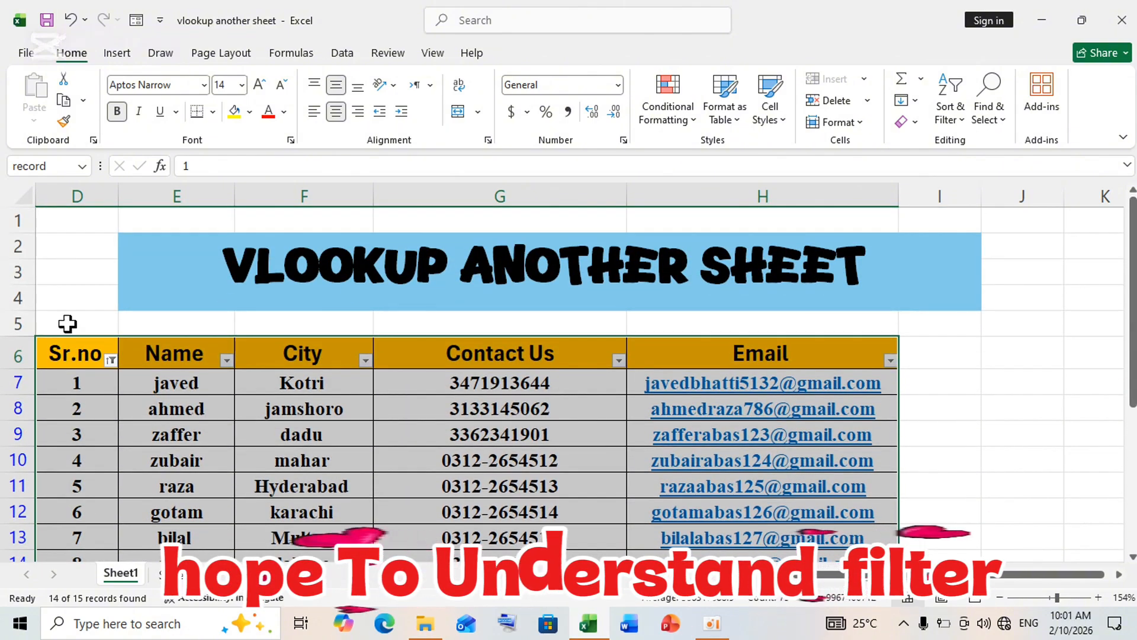
pyautogui.moveTo(64, 346); pyautogui.dragTo(898, 519)
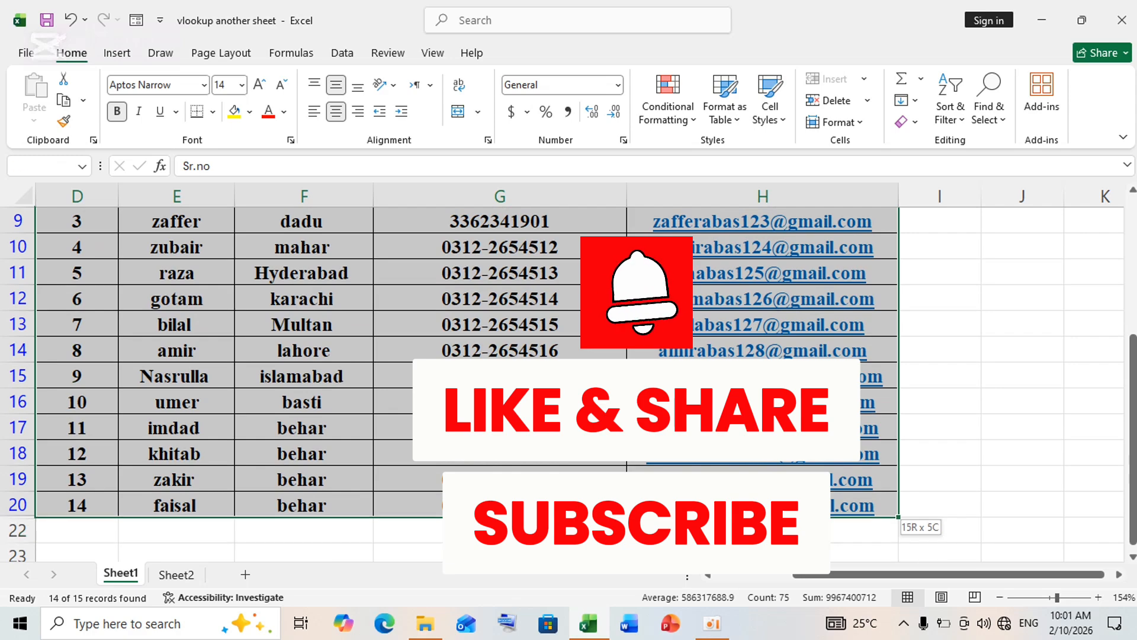